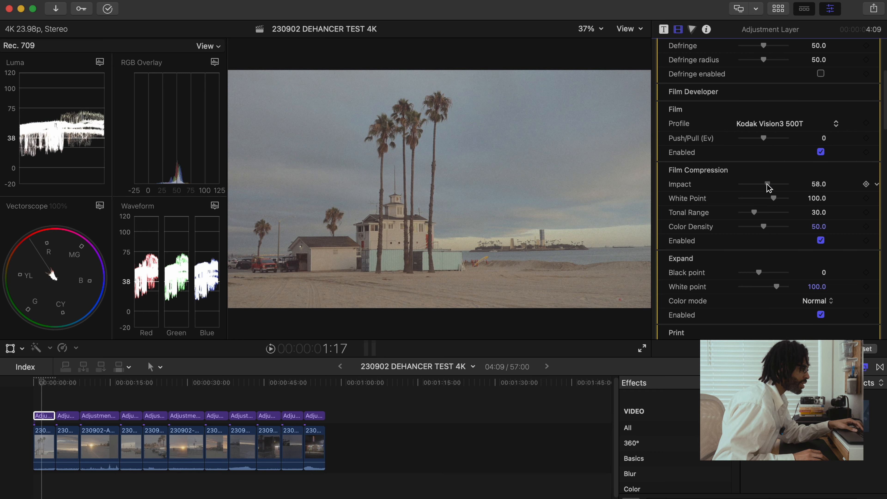
Set the Film Compression impact to 60 and keep its white point at 100
mouse_move(770, 187)
left_mouse_down()
mouse_move(691, 182)
mouse_move(768, 183)
mouse_move(763, 190)
mouse_move(775, 189)
mouse_move(768, 201)
left_mouse_up()
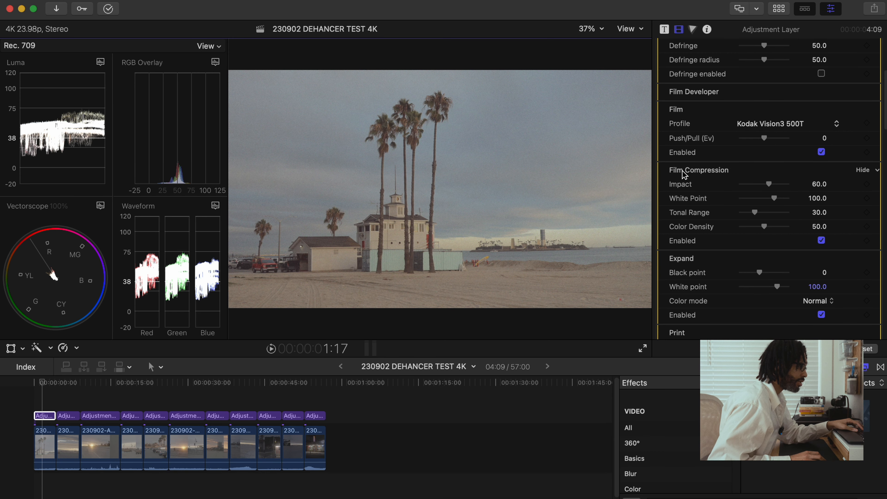
left_click(774, 198)
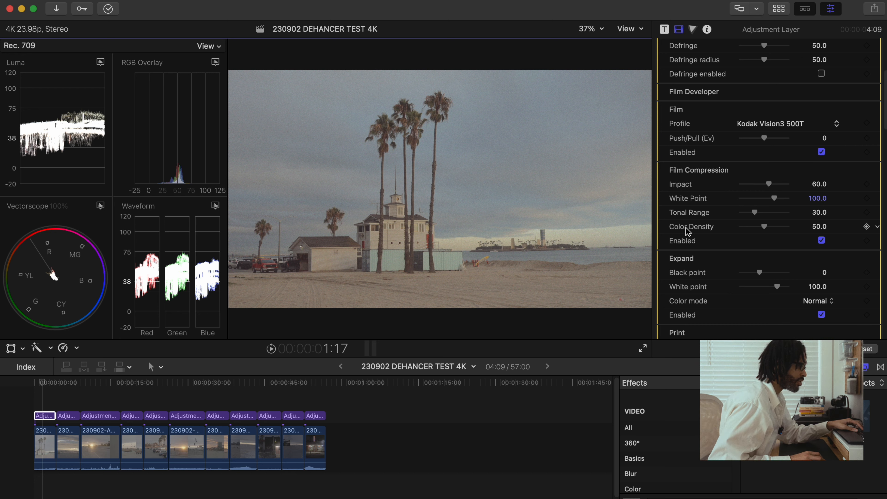
Try a Film Compression color density of 100, restore it to 50, and compare the image with Film Compression off and on
left_click_drag(761, 227, 787, 226)
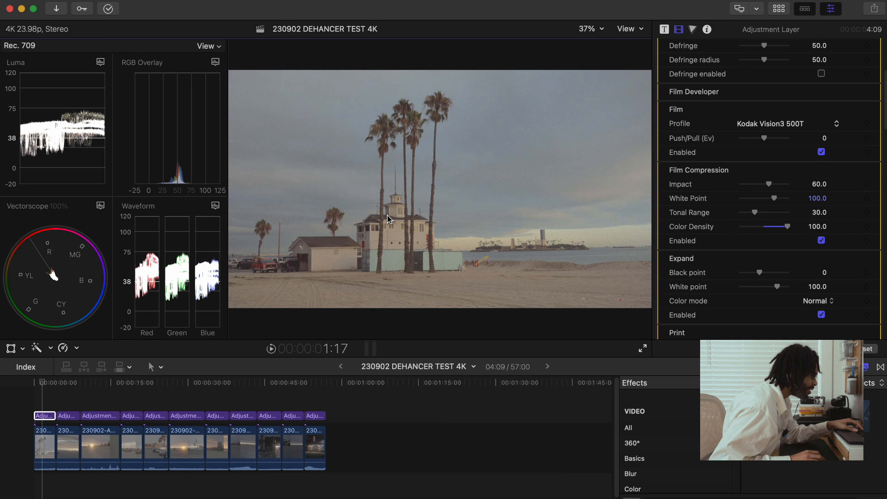
left_click_drag(787, 227, 763, 226)
left_click(822, 241)
left_click(824, 241)
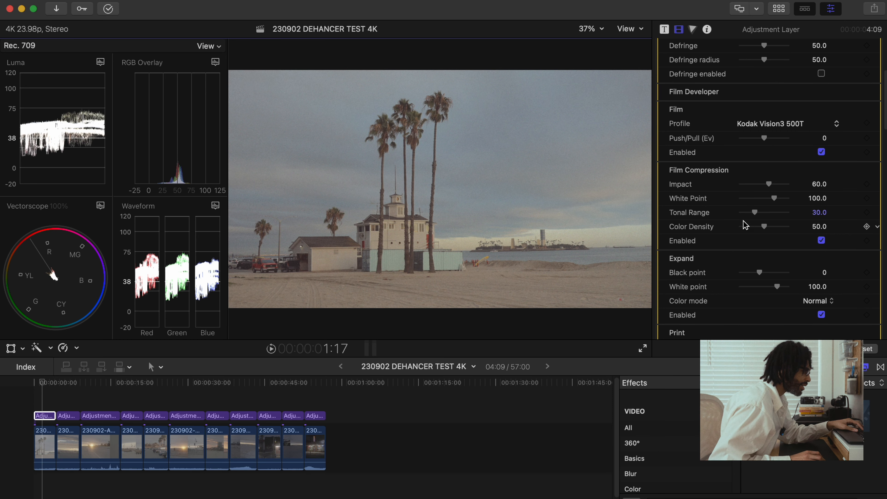
Set the Expand black point to 10 and white point to 82, and disable Expand to compare the image without it
scroll(752, 201, "down", 2)
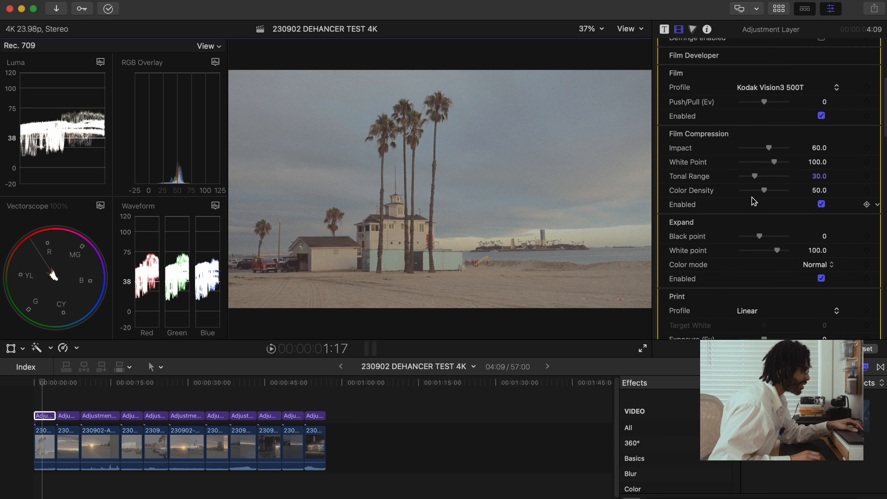
scroll(752, 201, "down", 6)
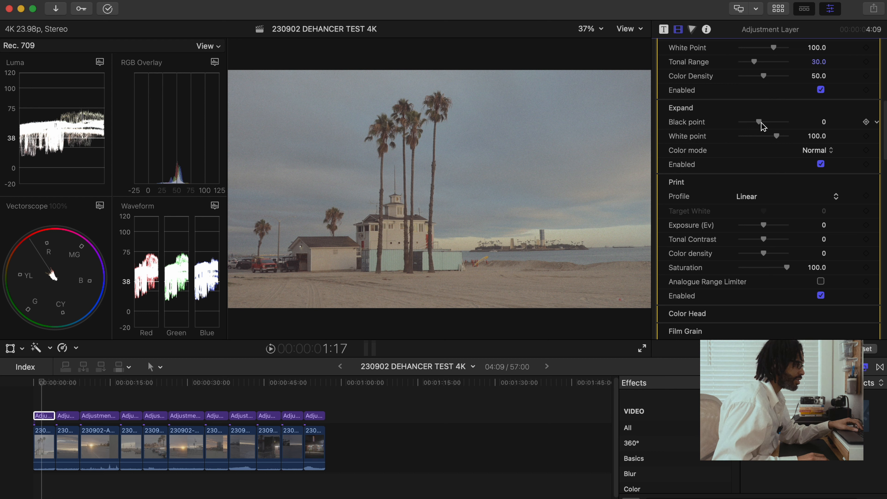
mouse_move(759, 122)
left_mouse_down()
mouse_move(768, 139)
mouse_move(768, 128)
left_mouse_up()
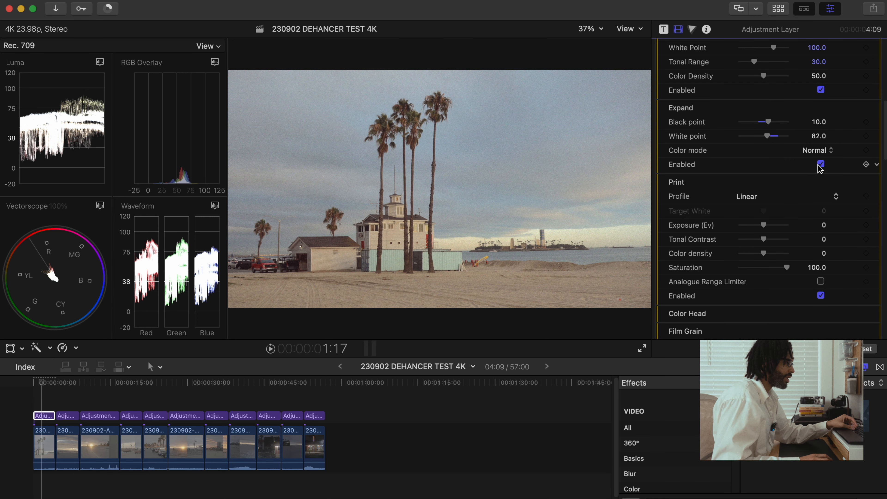
left_click(820, 164)
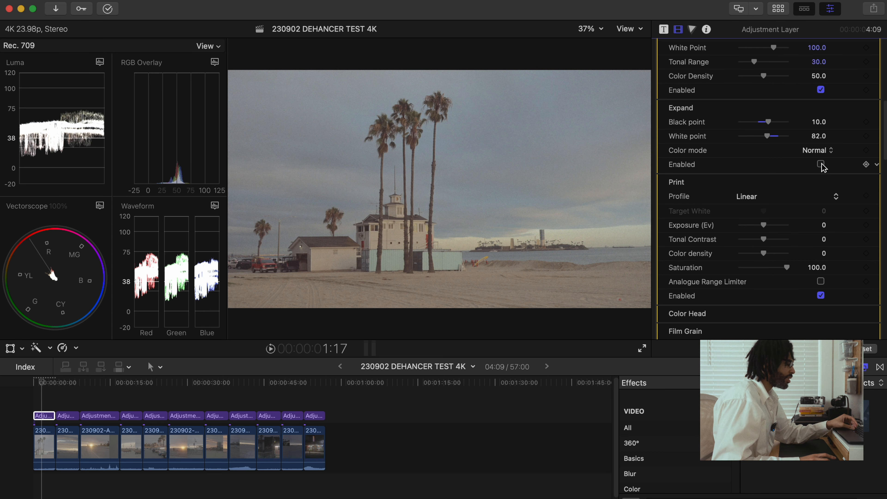
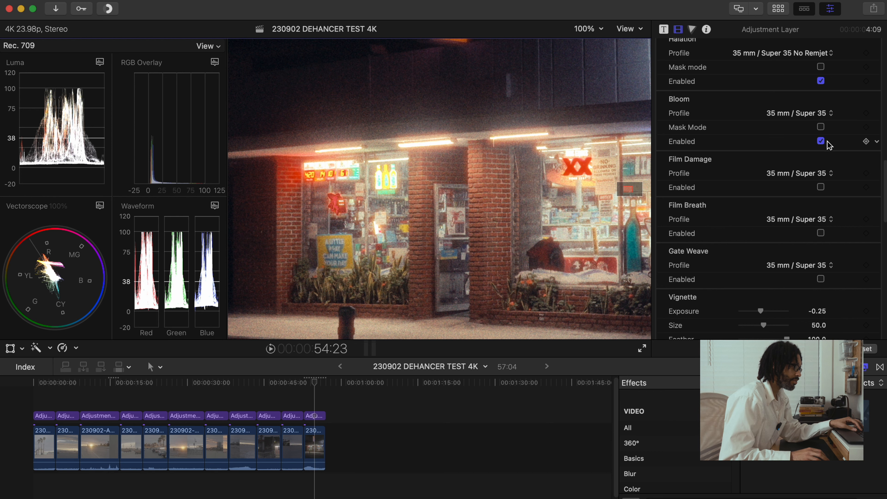
Compare the storefront shot with Bloom off and on, try the Custom Bloom profile, and undo that profile change
left_click(821, 141)
left_click(821, 142)
left_click(815, 112)
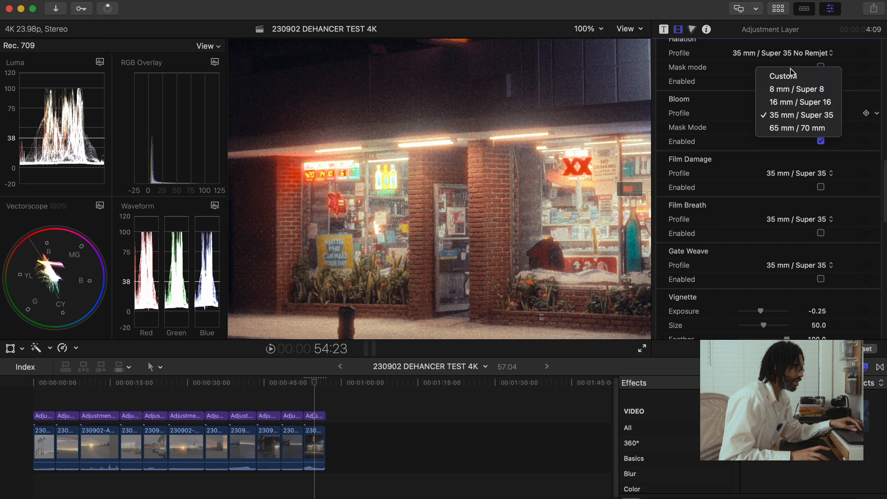
left_click(785, 75)
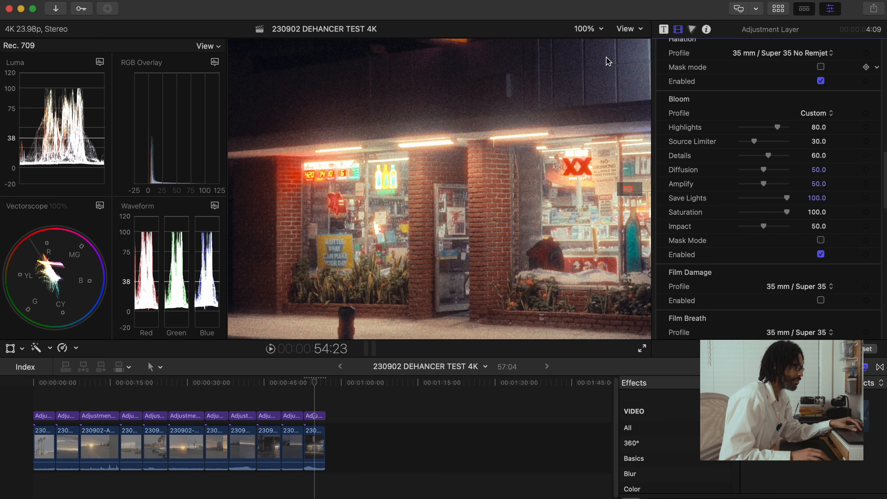
key("super+z")
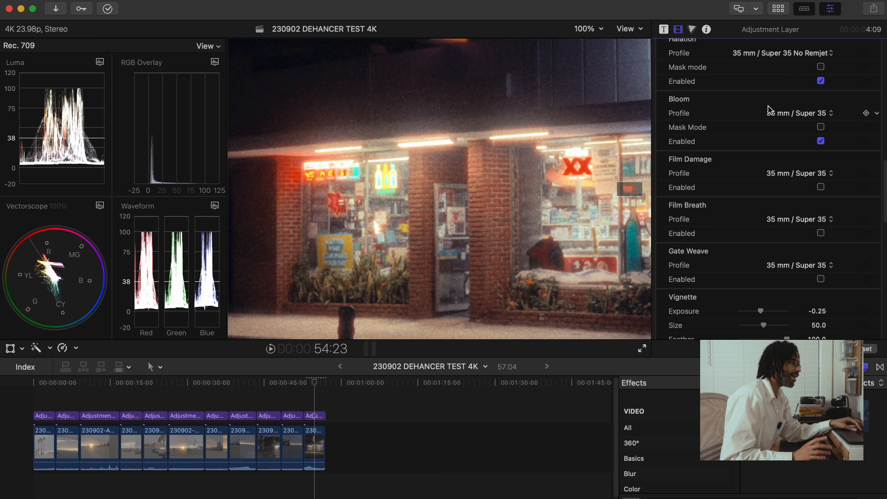
left_click(826, 115)
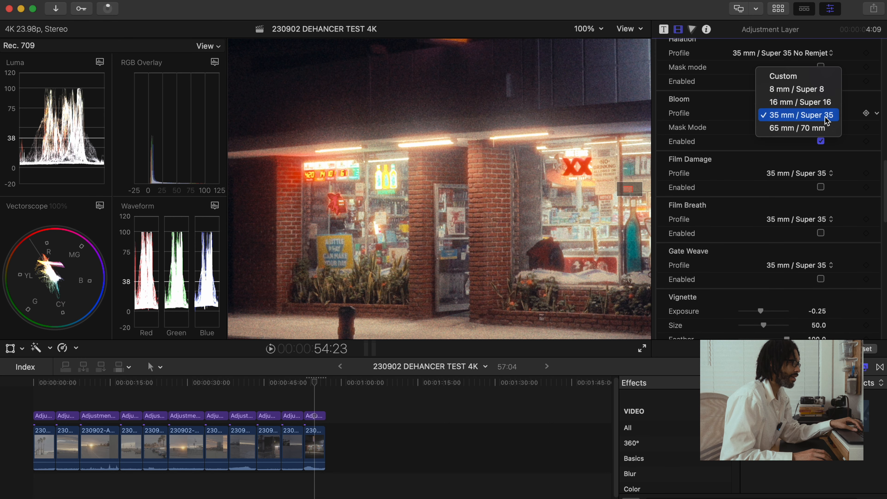
left_click(871, 94)
Play the sunset skateboarding clip and replay it from near its start to review the Film Damage and Film Breath effects
scroll(885, 183, "down", 3)
scroll(885, 183, "down", 2)
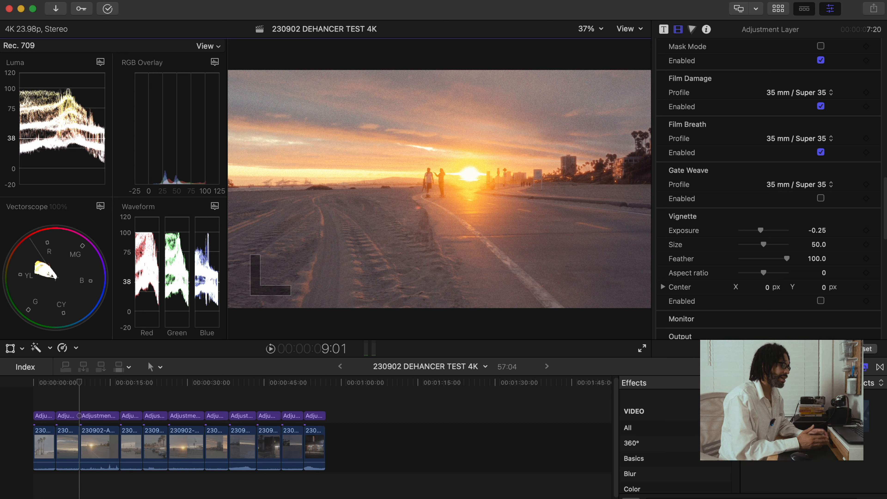
scroll(751, 195, "up", 2)
key("space")
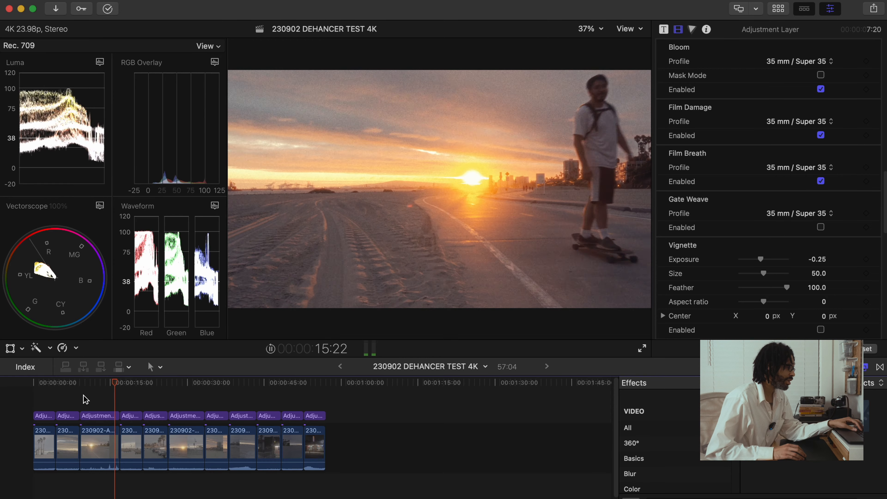
left_click(83, 395)
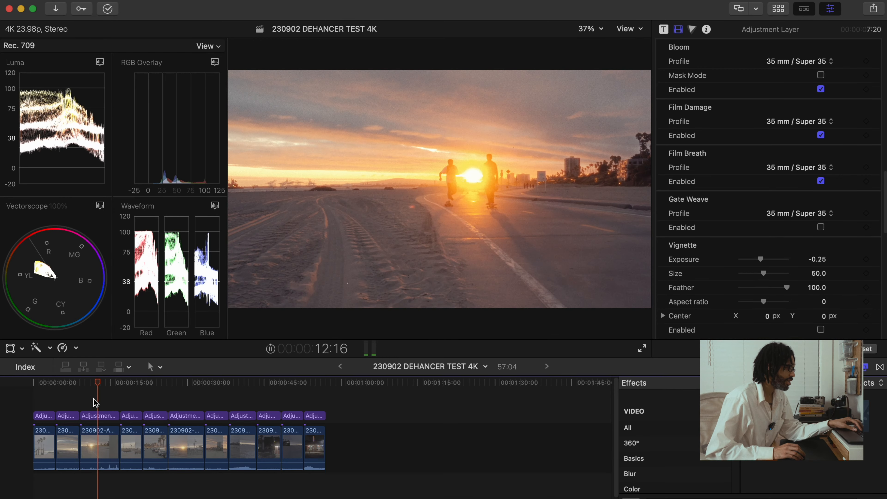
key("space")
Change the Film Breath profile to Custom to reveal its individual controls, and reopen the list of profiles
scroll(803, 167, "down", 5)
left_click(812, 84)
left_click(813, 47)
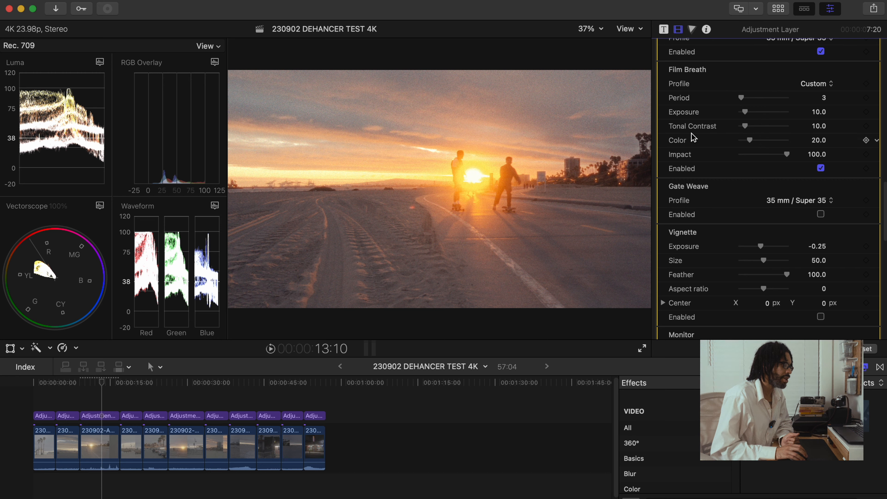
left_click(813, 85)
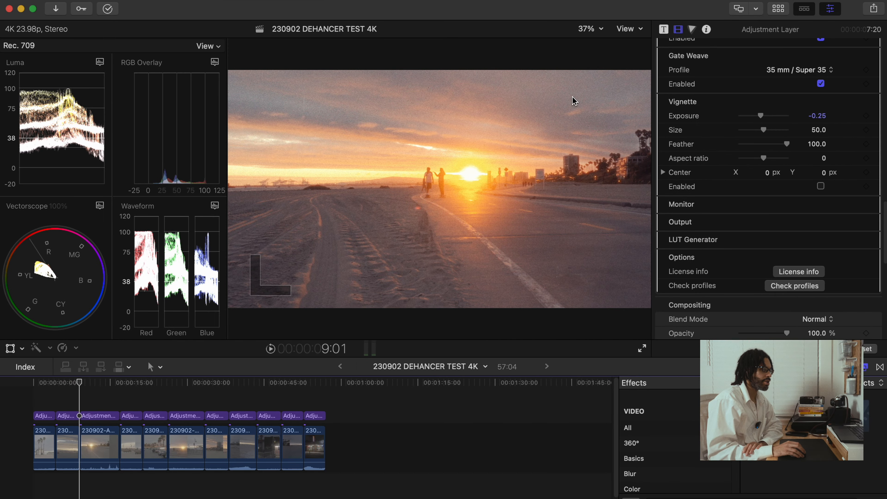
Enable the Vignette on the sunset clip's adjustment layer and try its exposure control
left_click(819, 186)
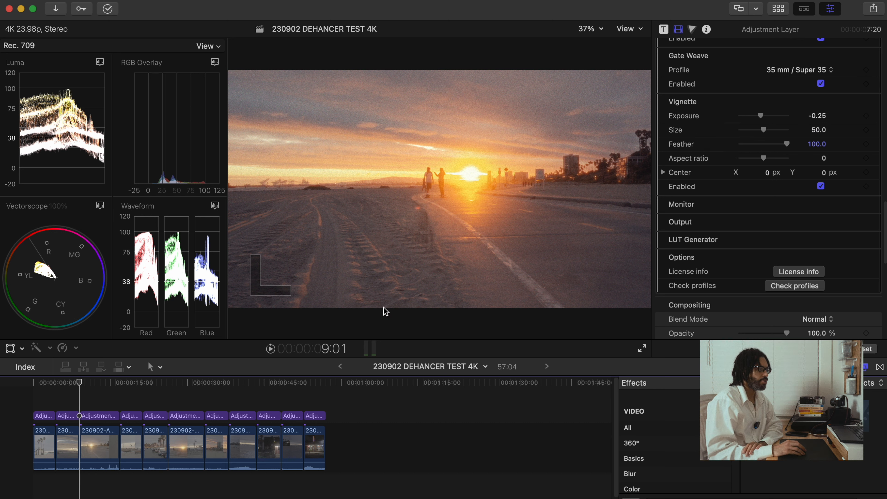
left_click(761, 116)
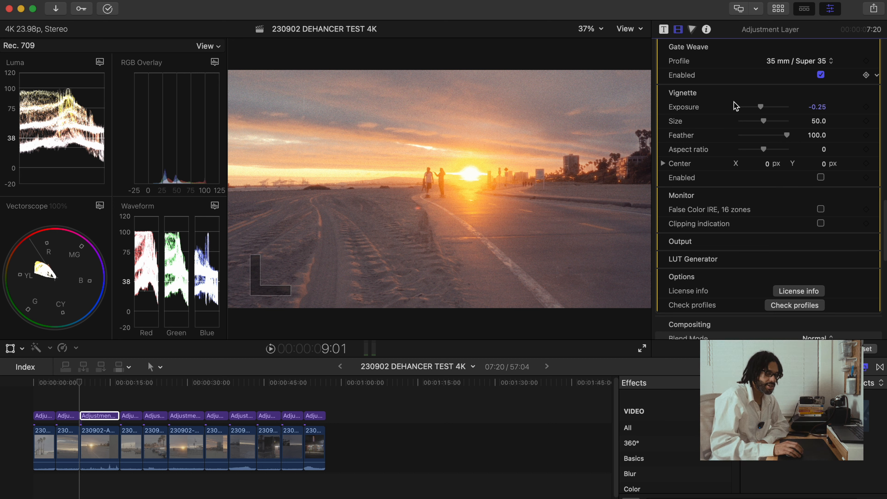
Check the sunset shot with the 16-zone False Color IRE monitor, turn it off, and toggle the clipping indication
left_click(821, 209)
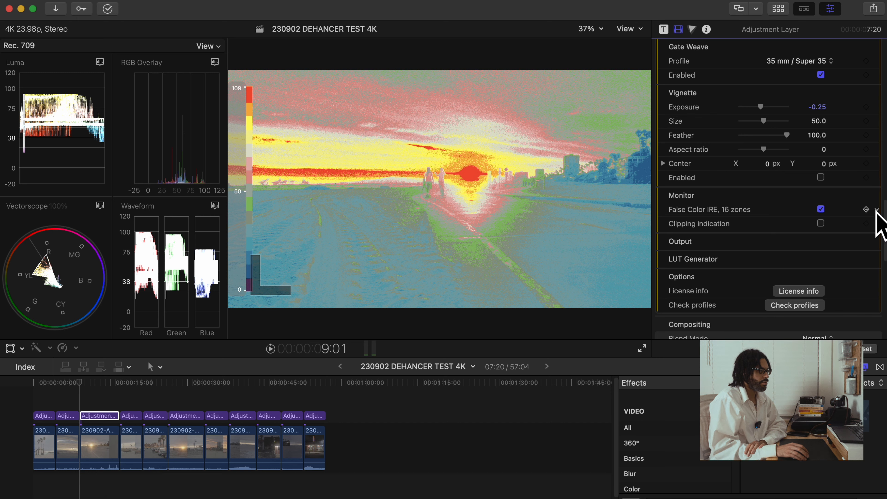
left_click(821, 209)
left_click(820, 224)
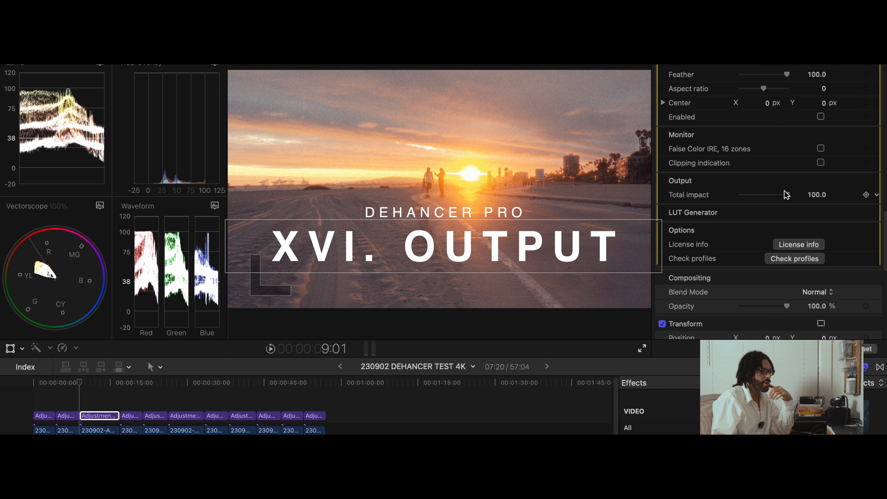
Keep the Output total impact at 100 and reveal the LUT Generator settings
mouse_move(786, 195)
left_mouse_down()
mouse_move(757, 197)
mouse_move(791, 199)
left_mouse_up()
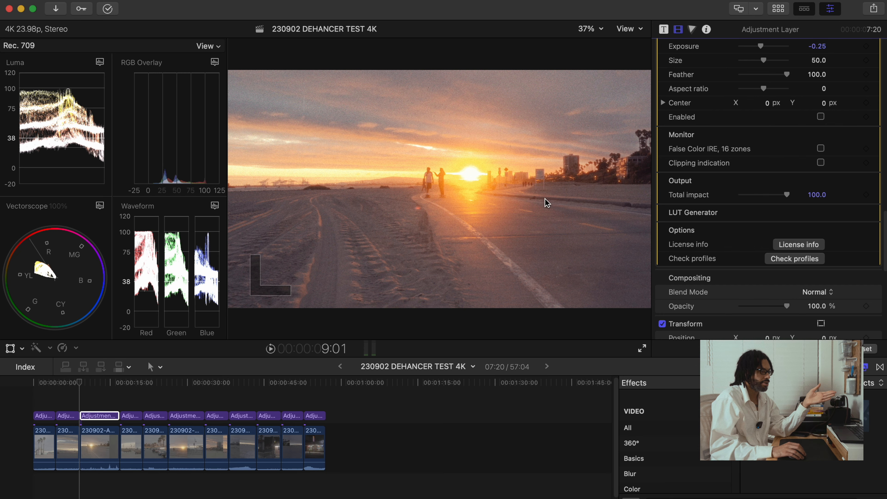
scroll(768, 200, "down", 1)
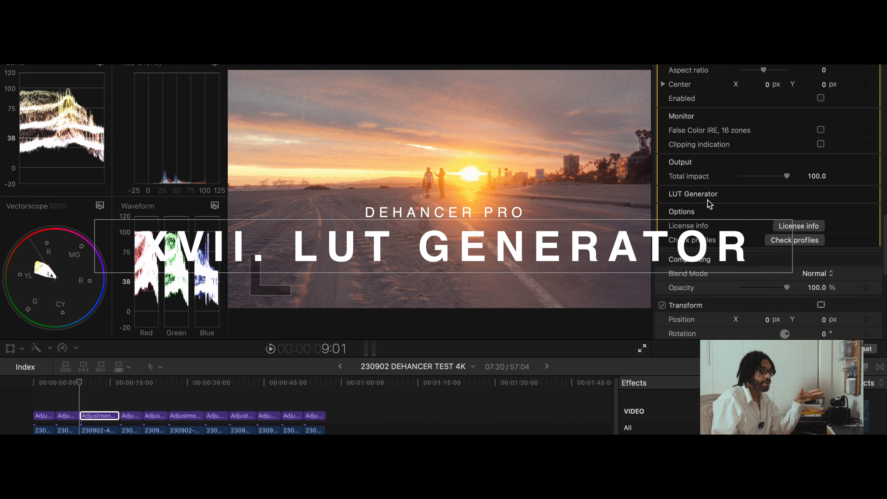
left_click(864, 194)
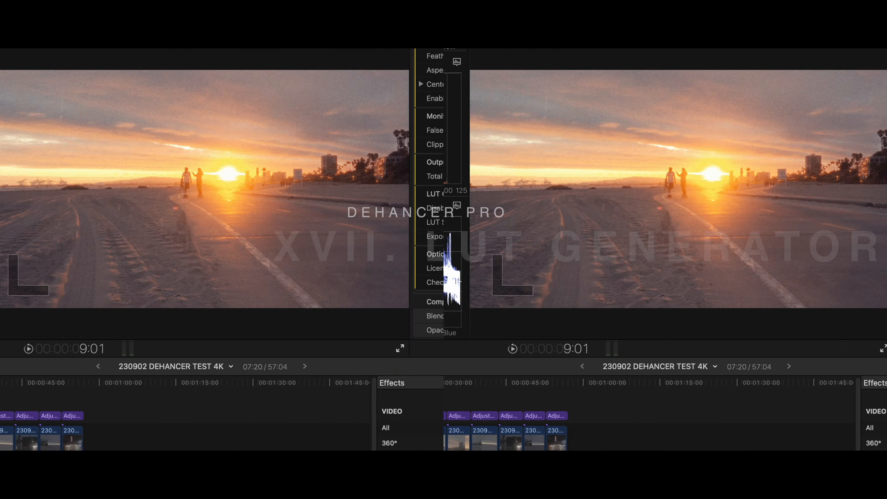